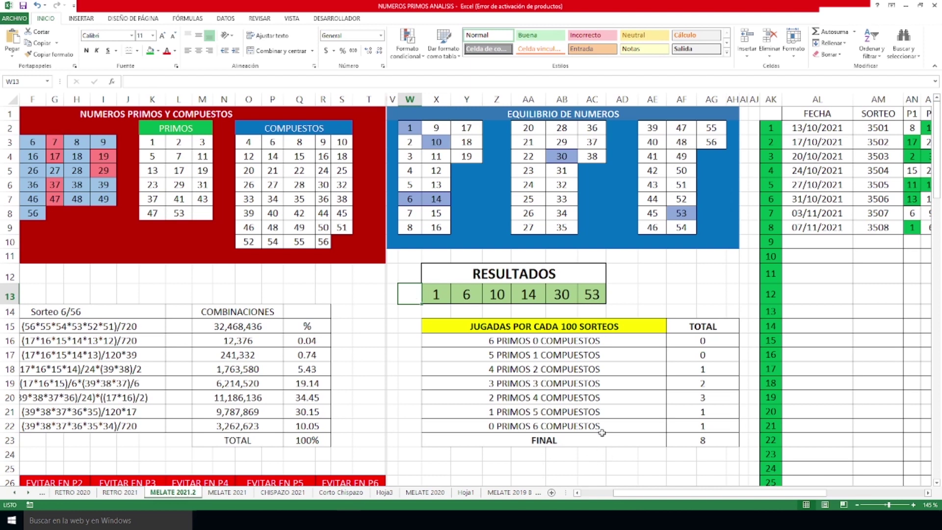
Go through the six drawn numbers in the RESULTADOS row one by one, from 1 to 53
{"action": "left_click", "coordinate": [443, 297]}
{"action": "left_click", "coordinate": [470, 296]}
{"action": "left_click", "coordinate": [498, 296]}
{"action": "left_click", "coordinate": [529, 295]}
{"action": "left_click", "coordinate": [563, 295]}
{"action": "left_click", "coordinate": [595, 296]}
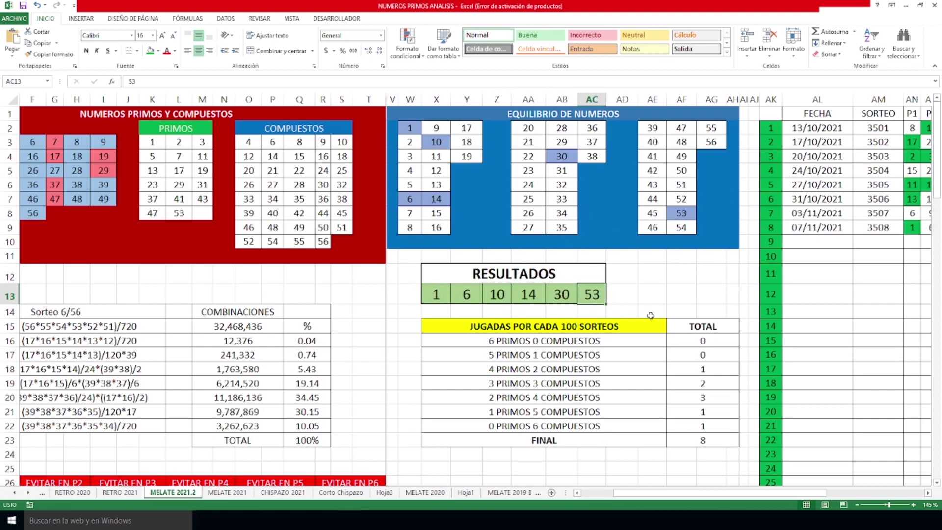
Locate the drawn numbers 1, 6, 10, 14, 30 and 53 in the EQUILIBRIO DE NUMEROS table
{"action": "scroll", "coordinate": [655, 309], "scroll_direction": "up", "scroll_amount": 2, "text": "ctrl"}
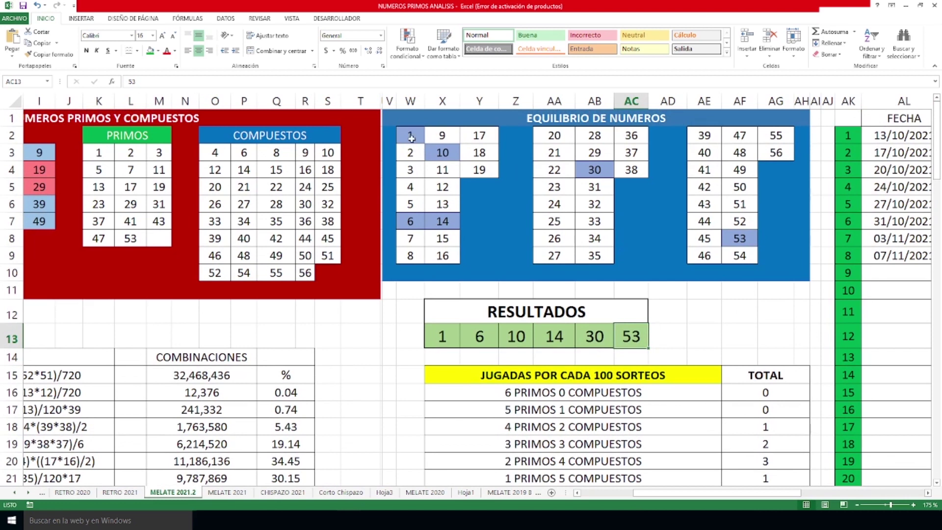
{"action": "left_click", "coordinate": [411, 138]}
{"action": "left_click", "coordinate": [410, 220]}
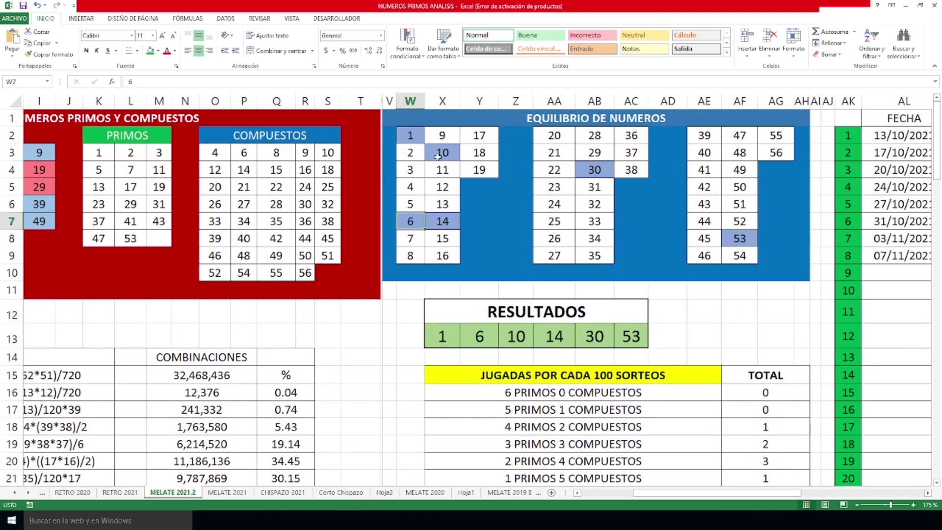
{"action": "left_click", "coordinate": [438, 159]}
{"action": "left_click", "coordinate": [444, 224]}
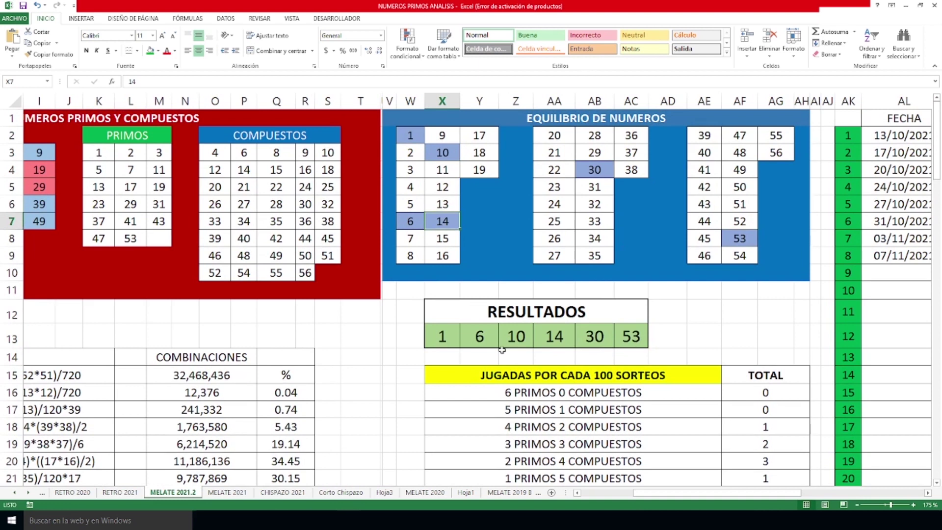
{"action": "left_click", "coordinate": [588, 171]}
{"action": "left_click", "coordinate": [737, 239]}
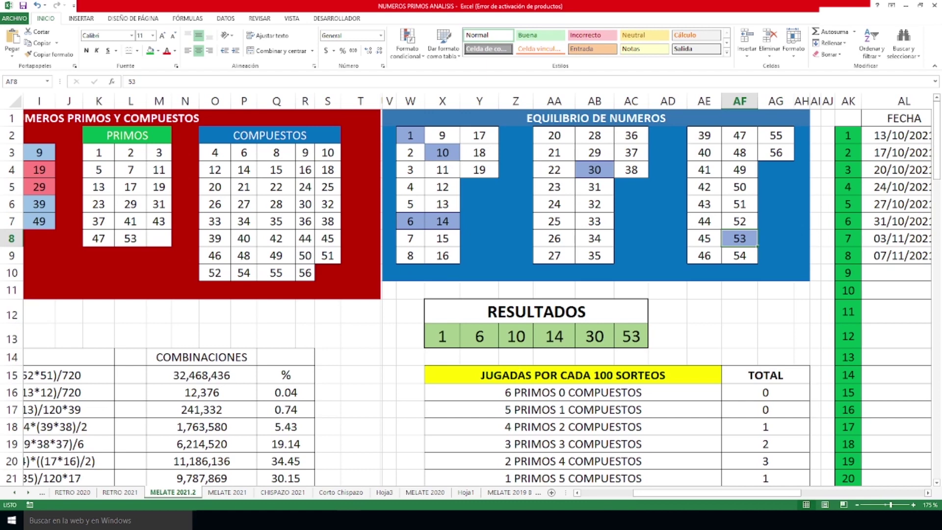
Check draw 3508 in the draw history, and the TOTAL for 2 PRIMOS 4 COMPUESTOS in the table of plays per 100 draws
{"action": "left_click_drag", "start_coordinate": [650, 496], "coordinate": [771, 470]}
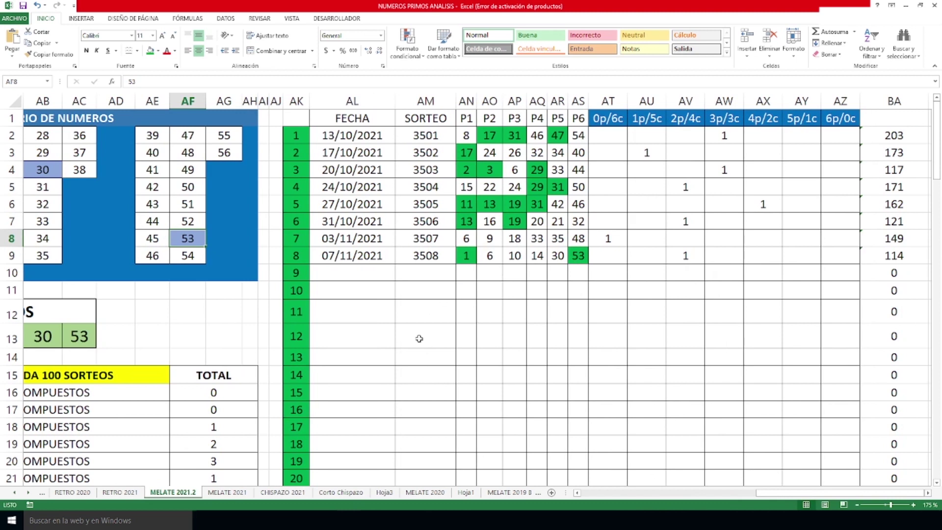
{"action": "left_click", "coordinate": [464, 257]}
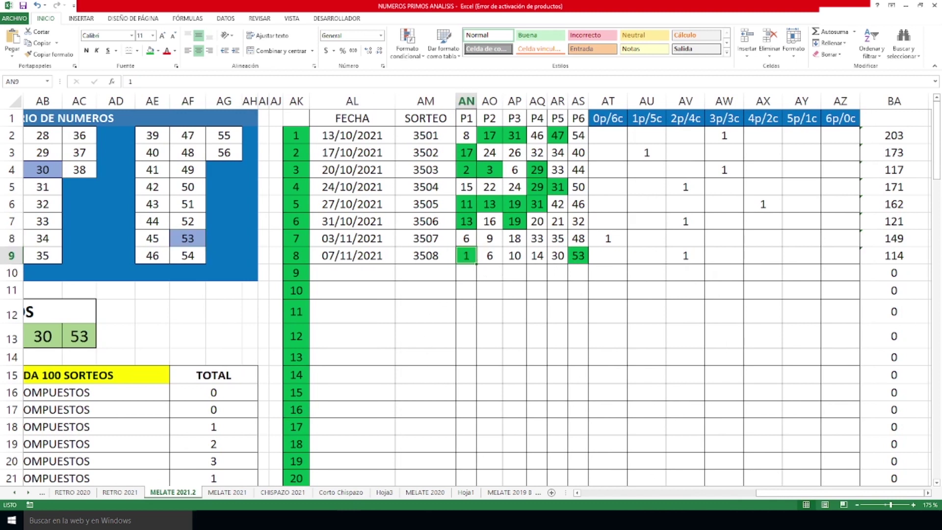
{"action": "left_click_drag", "start_coordinate": [760, 493], "coordinate": [696, 493]}
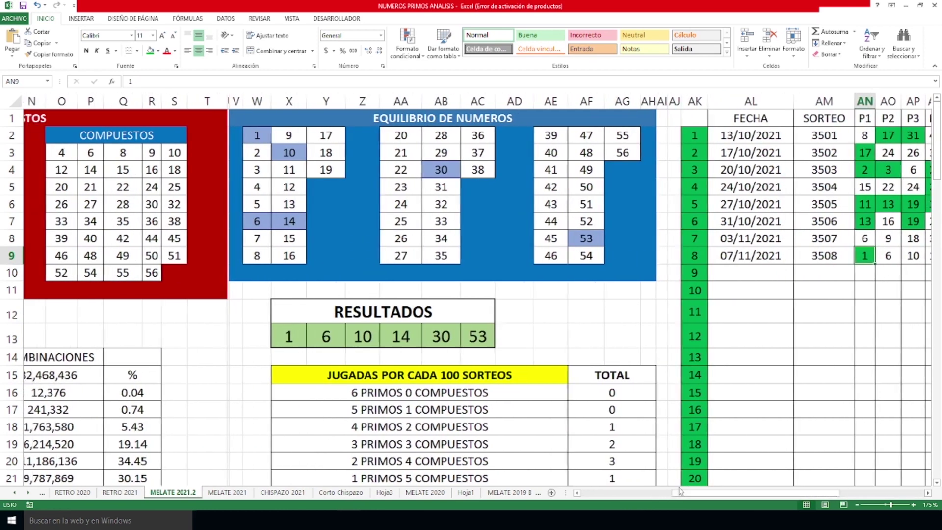
{"action": "scroll", "coordinate": [550, 342], "scroll_direction": "down", "scroll_amount": 2}
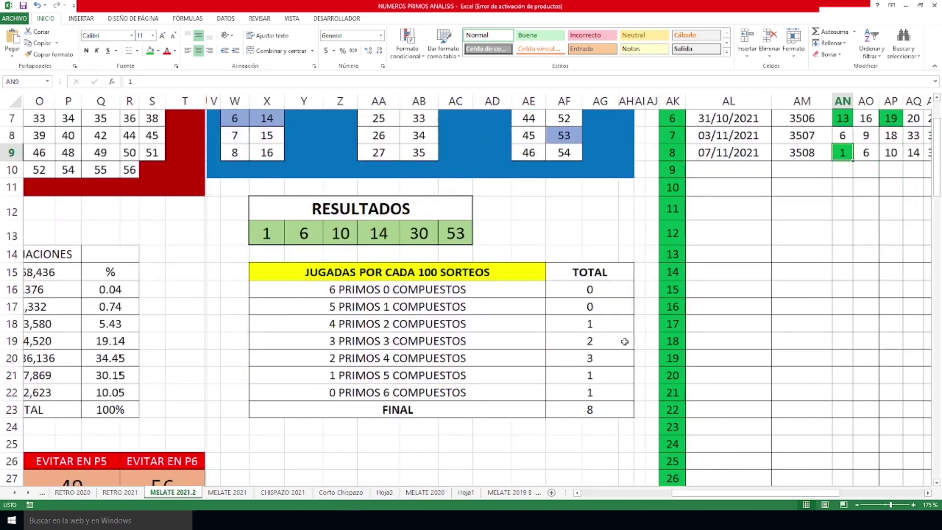
{"action": "left_click", "coordinate": [585, 365]}
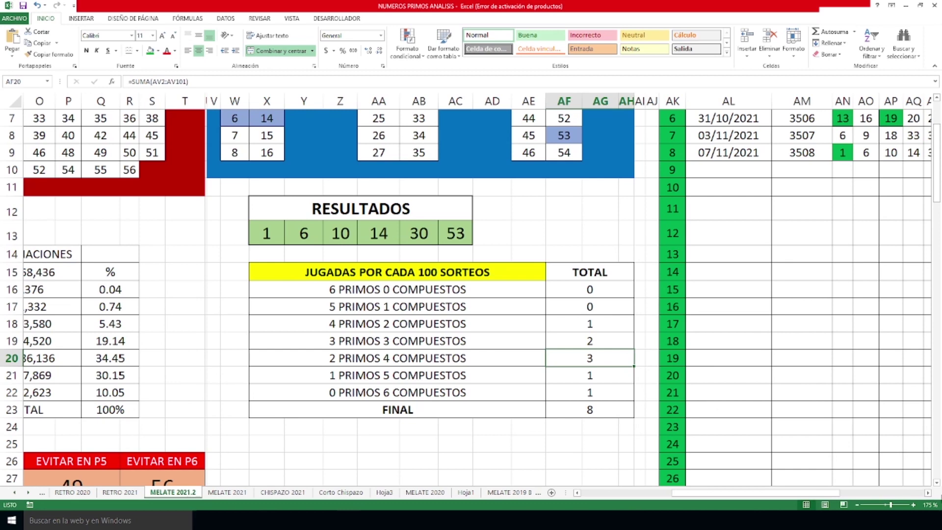
Review the EVITAR EN P1 to P6 table and select the blue-highlighted 1 under EVITAR EN P1
{"action": "left_click_drag", "start_coordinate": [775, 494], "coordinate": [682, 495]}
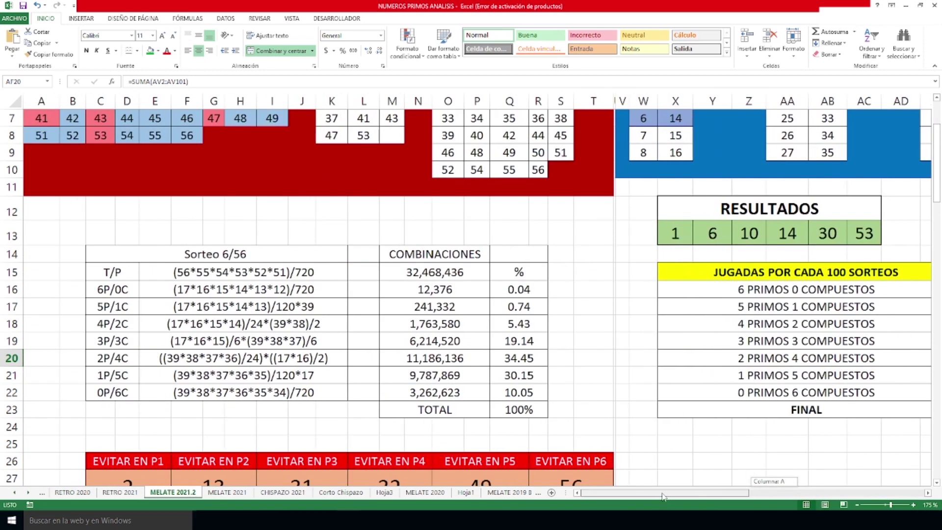
{"action": "scroll", "coordinate": [567, 328], "scroll_direction": "down", "scroll_amount": 6}
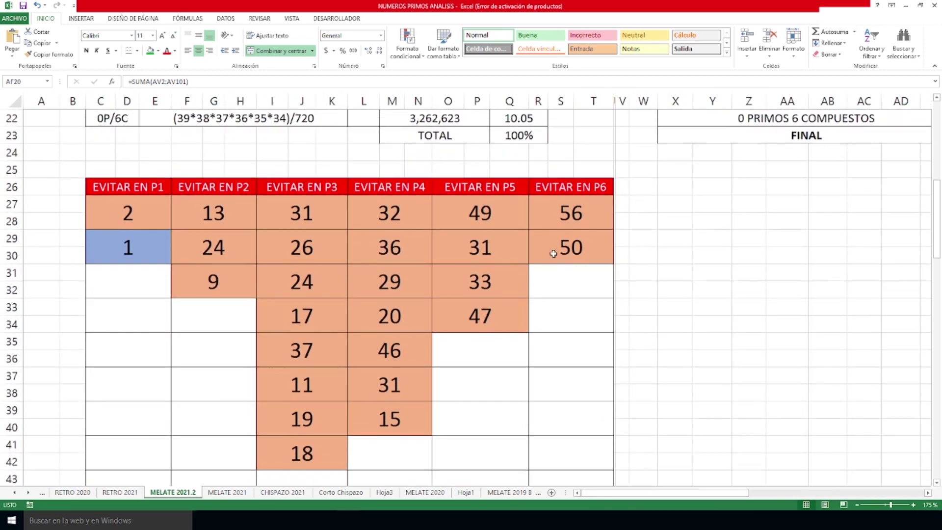
{"action": "left_click", "coordinate": [123, 187]}
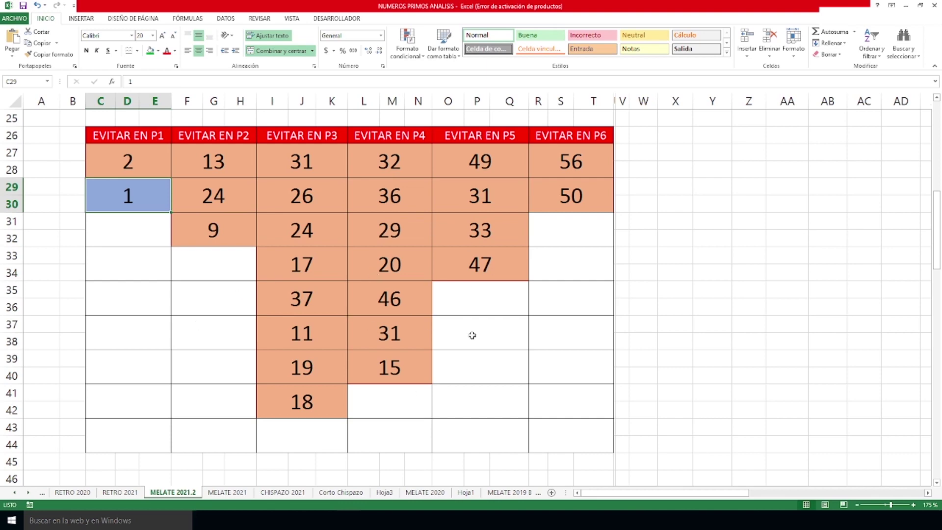
Go through the blue-highlighted numbers 1, 6, 10, 14 and 30 in the NÚMEROS COMBINABLES table
{"action": "scroll", "coordinate": [516, 239], "scroll_direction": "down", "scroll_amount": 7}
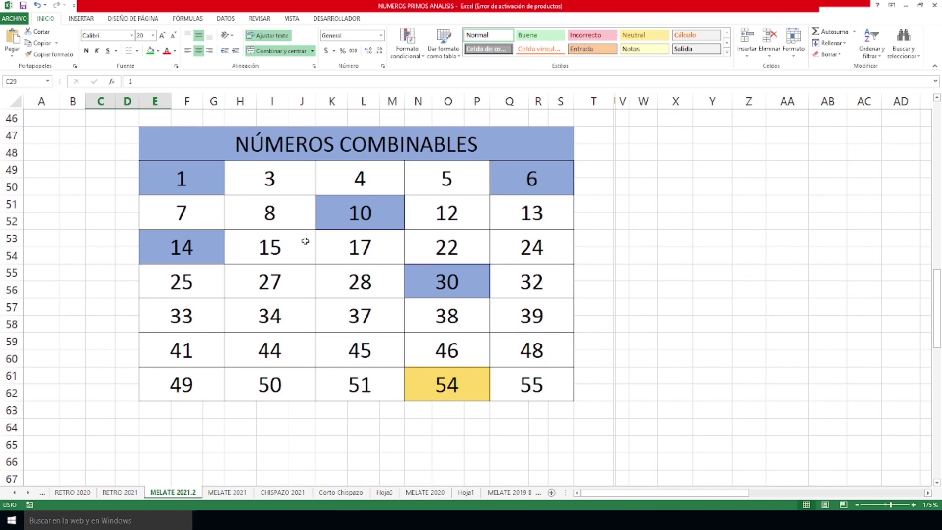
{"action": "left_click", "coordinate": [194, 179]}
{"action": "left_click", "coordinate": [510, 180]}
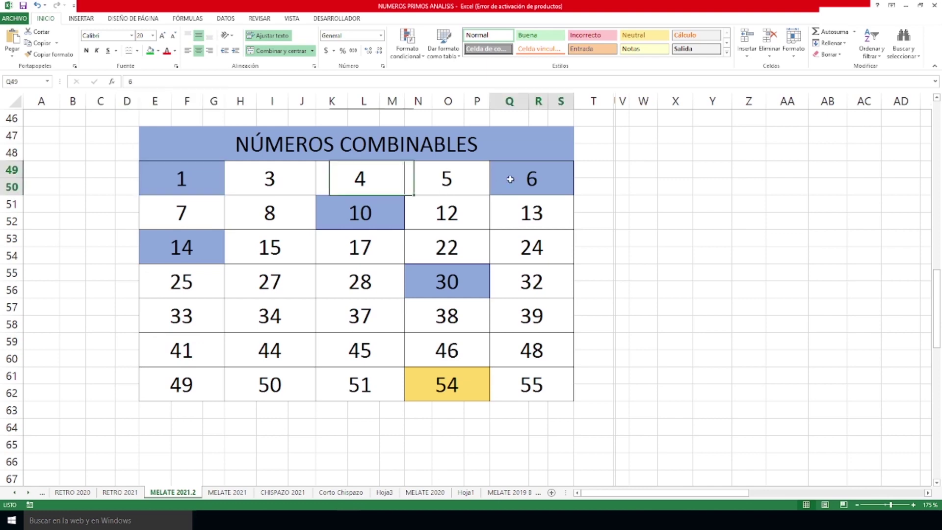
{"action": "left_click", "coordinate": [342, 212]}
{"action": "left_click", "coordinate": [204, 239]}
{"action": "left_click", "coordinate": [443, 282]}
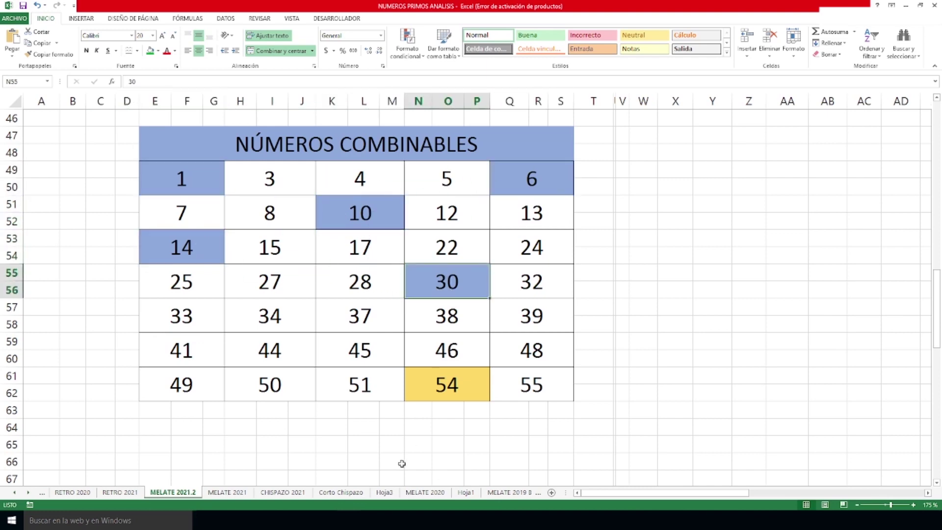
Inspect the yellow-highlighted 54 in the last row of the NÚMEROS COMBINABLES table
{"action": "scroll", "coordinate": [414, 371], "scroll_direction": "up", "scroll_amount": 15}
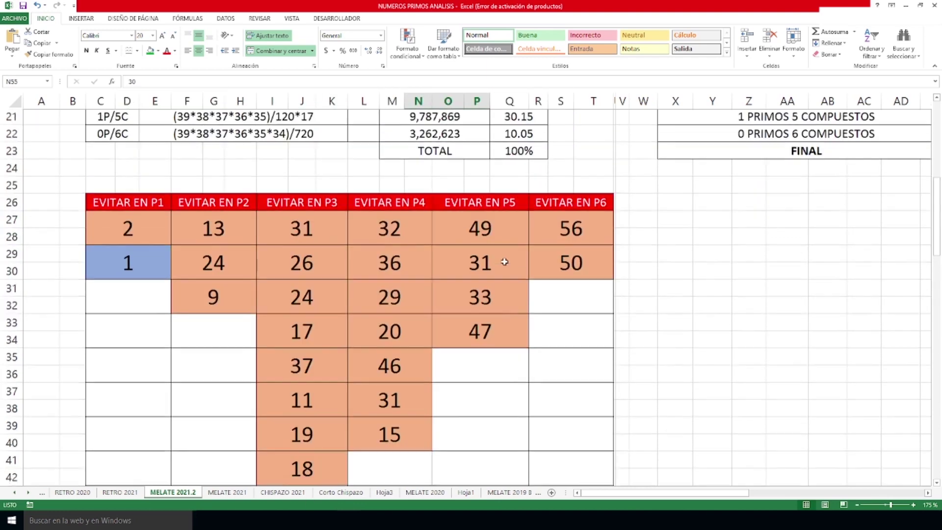
{"action": "scroll", "coordinate": [651, 330], "scroll_direction": "down", "scroll_amount": 17}
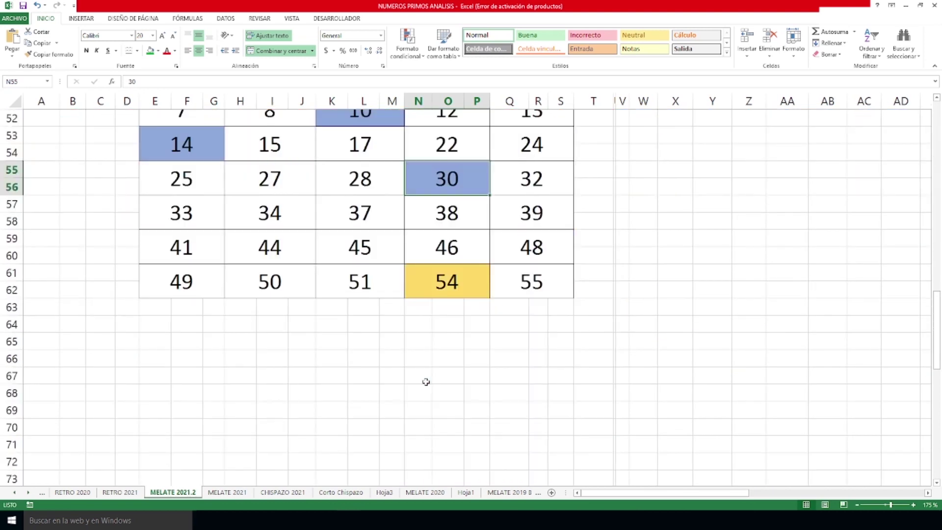
{"action": "left_click", "coordinate": [448, 275]}
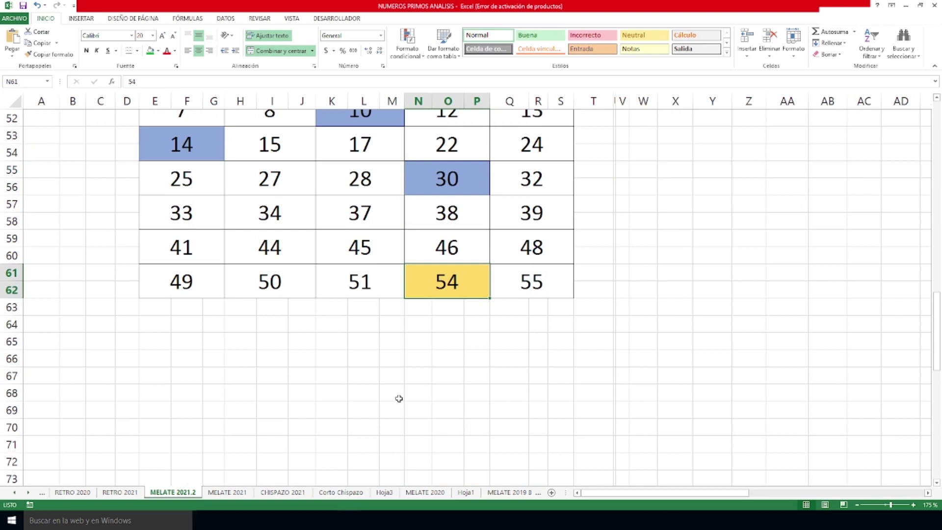
Compare the highlighted 1 under EVITAR EN P1 with the highlighted 1 in the NÚMEROS COMBINABLES table
{"action": "scroll", "coordinate": [399, 398], "scroll_direction": "up", "scroll_amount": 8}
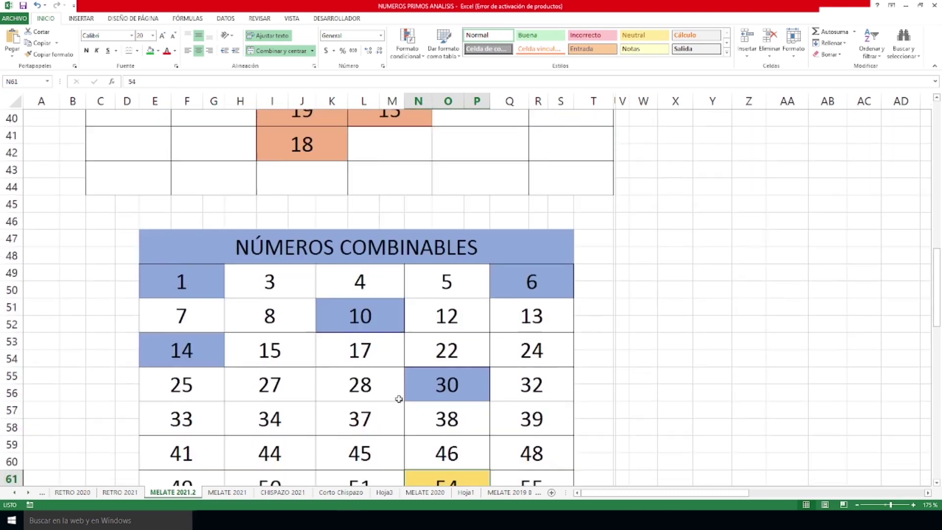
{"action": "scroll", "coordinate": [399, 399], "scroll_direction": "up", "scroll_amount": 2}
{"action": "left_click", "coordinate": [142, 253]}
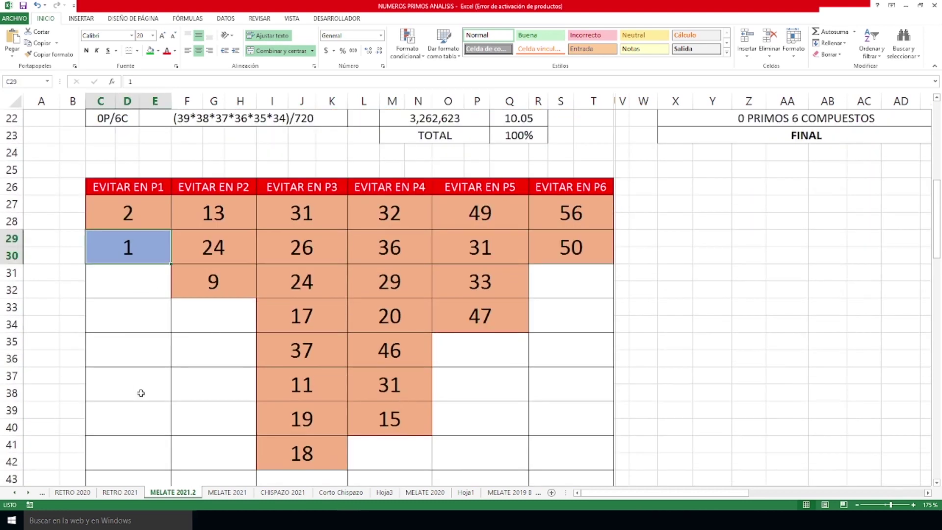
{"action": "scroll", "coordinate": [153, 349], "scroll_direction": "down", "scroll_amount": 6}
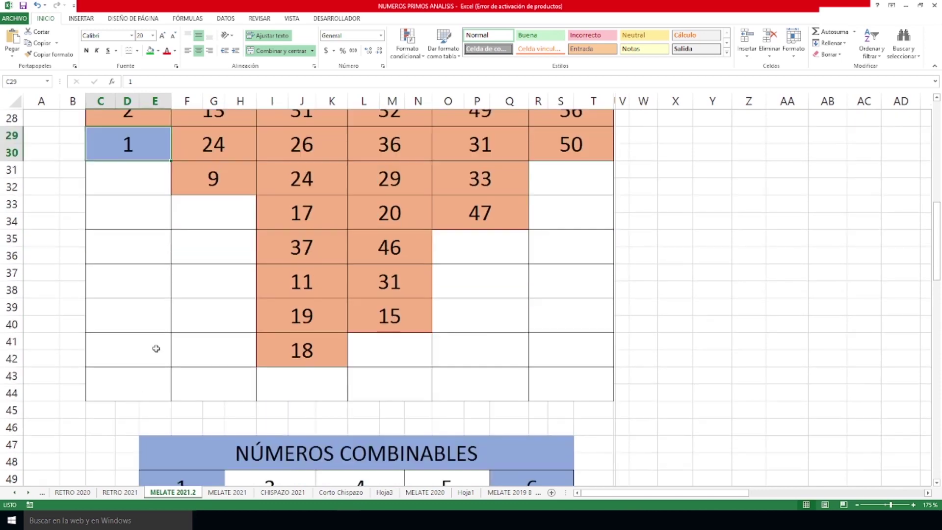
{"action": "left_click", "coordinate": [166, 287]}
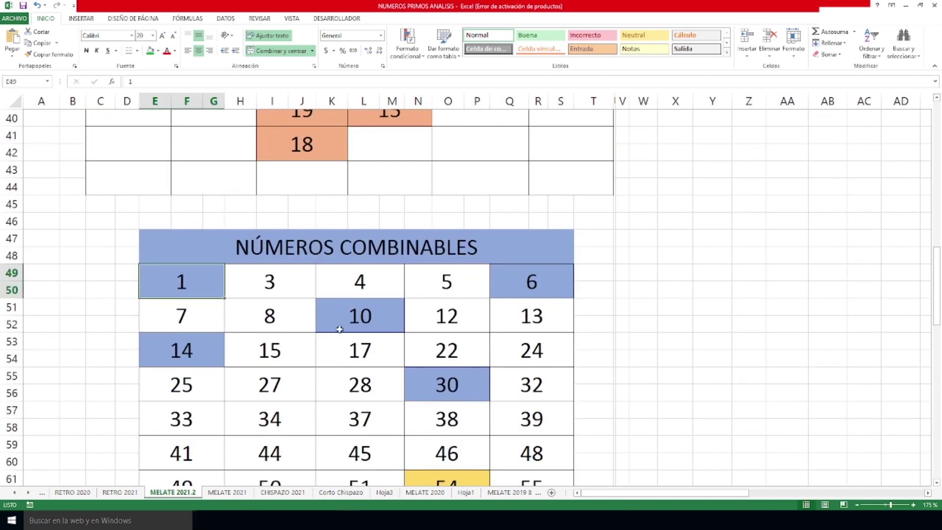
{"action": "scroll", "coordinate": [339, 330], "scroll_direction": "down", "scroll_amount": 1}
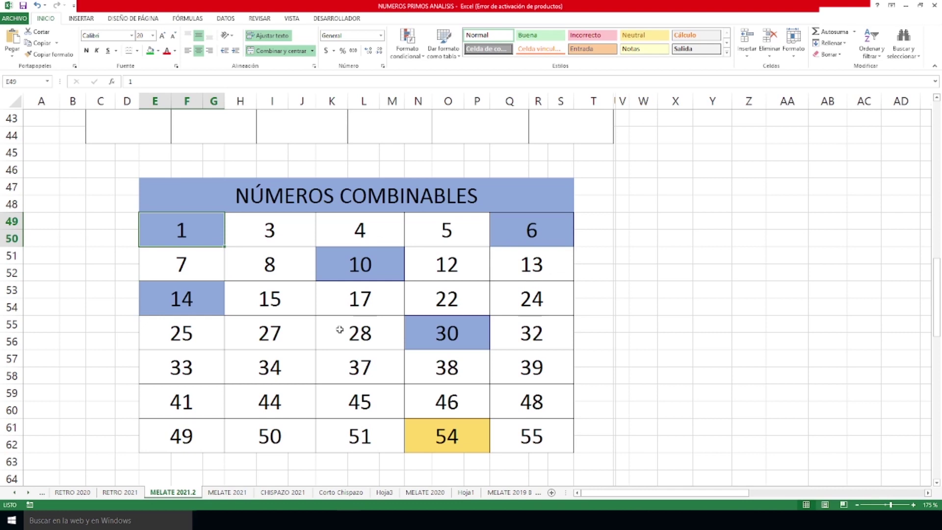
{"action": "scroll", "coordinate": [225, 311], "scroll_direction": "up", "scroll_amount": 5}
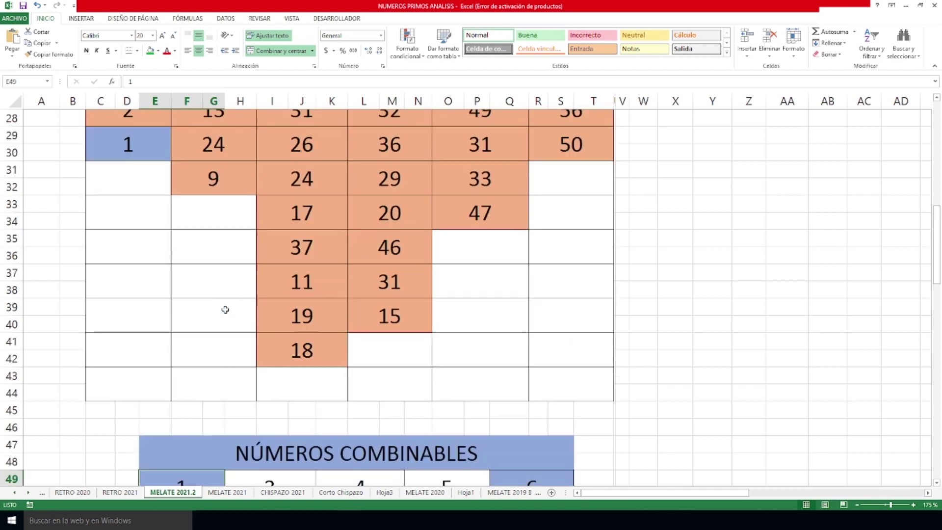
{"action": "left_click", "coordinate": [142, 145]}
{"action": "scroll", "coordinate": [273, 367], "scroll_direction": "down", "scroll_amount": 4}
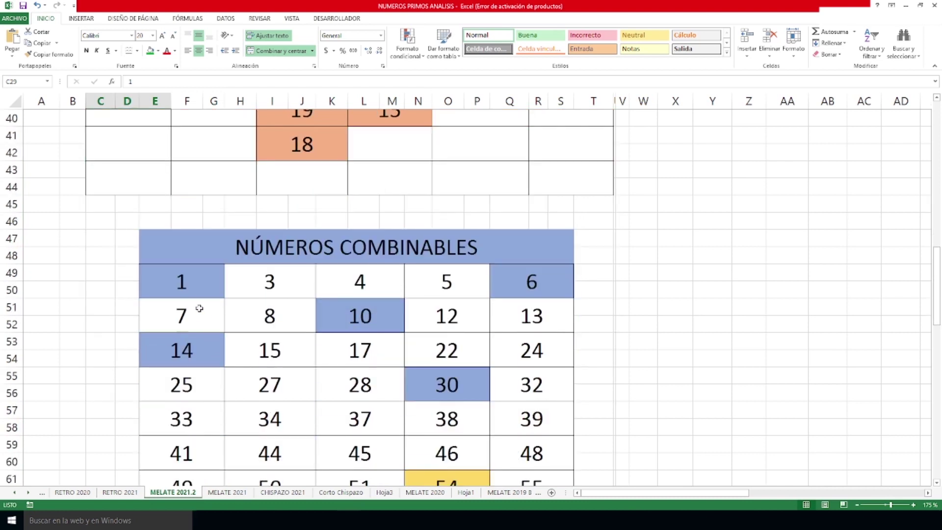
{"action": "left_click", "coordinate": [197, 282]}
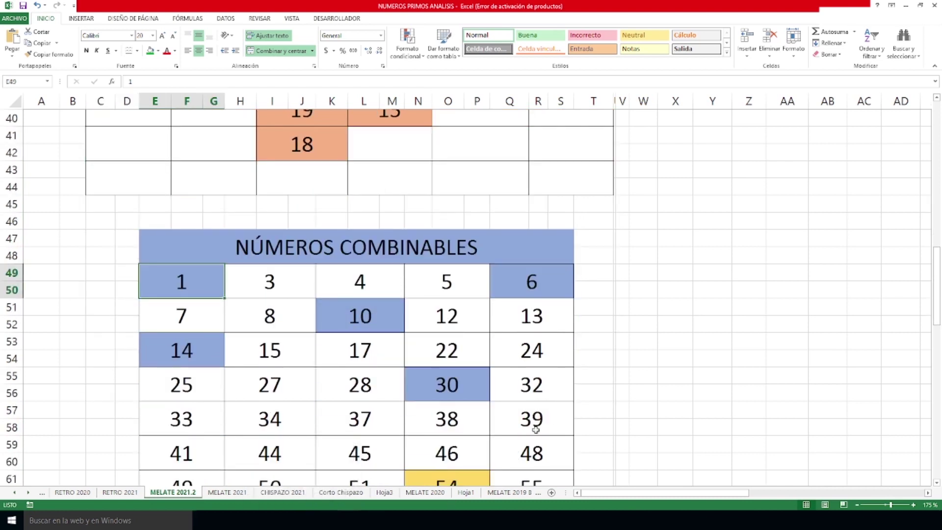
{"action": "scroll", "coordinate": [528, 427], "scroll_direction": "up", "scroll_amount": 6}
{"action": "left_click", "coordinate": [132, 254]}
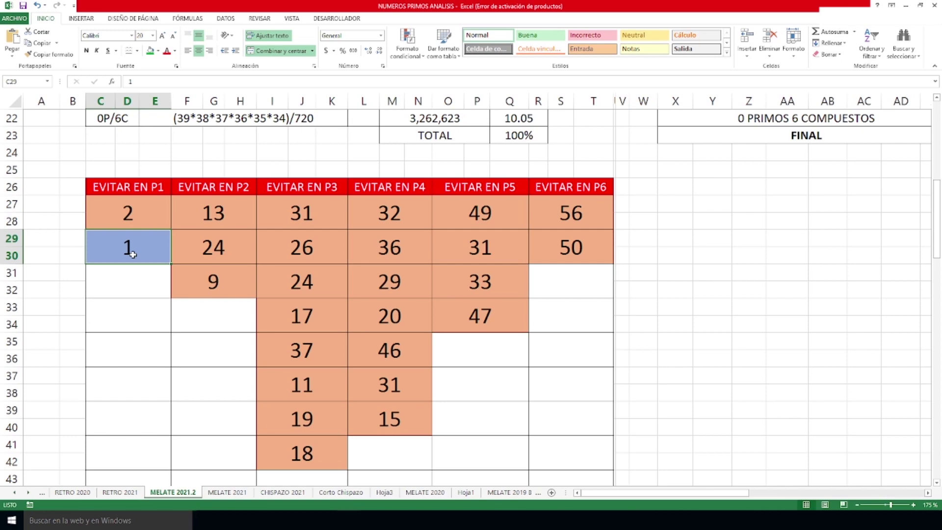
{"action": "scroll", "coordinate": [231, 242], "scroll_direction": "down", "scroll_amount": 7}
{"action": "left_click", "coordinate": [185, 224]}
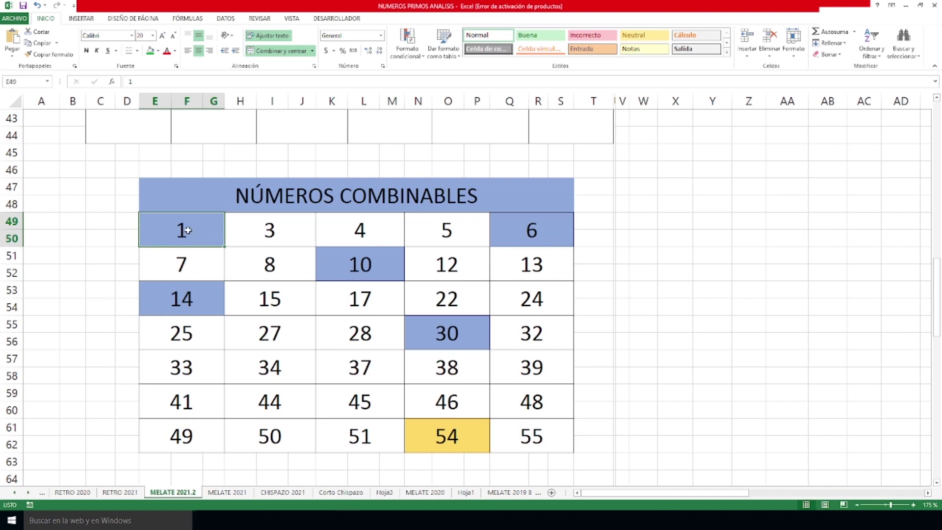
{"action": "scroll", "coordinate": [273, 314], "scroll_direction": "up", "scroll_amount": 1}
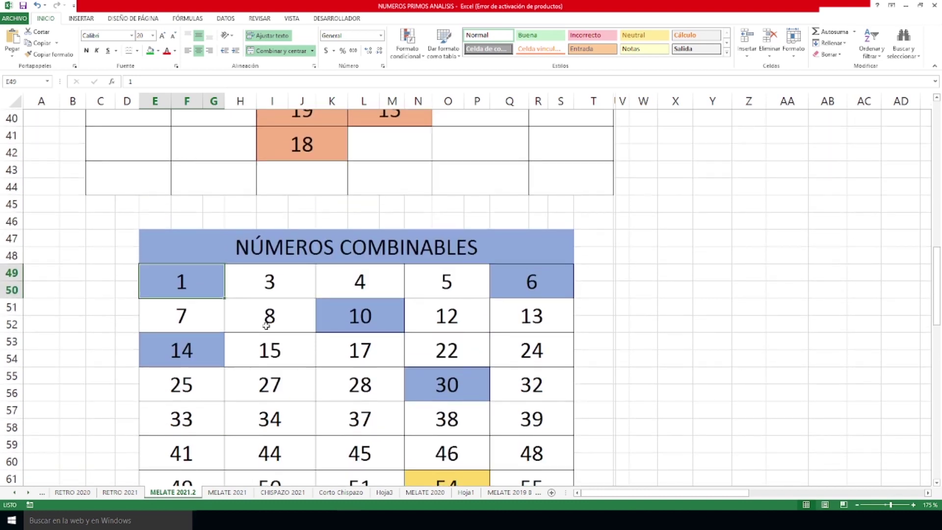
{"action": "scroll", "coordinate": [223, 325], "scroll_direction": "up", "scroll_amount": 5}
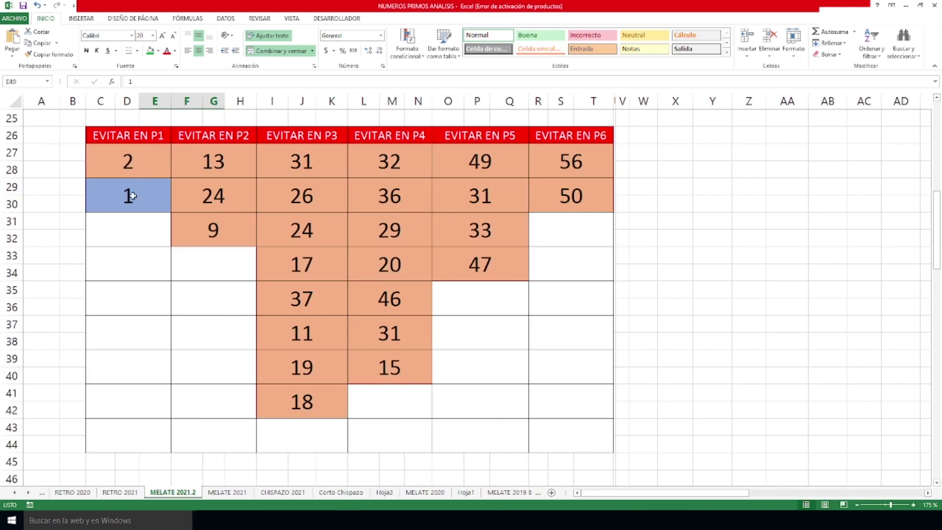
{"action": "left_click", "coordinate": [132, 196]}
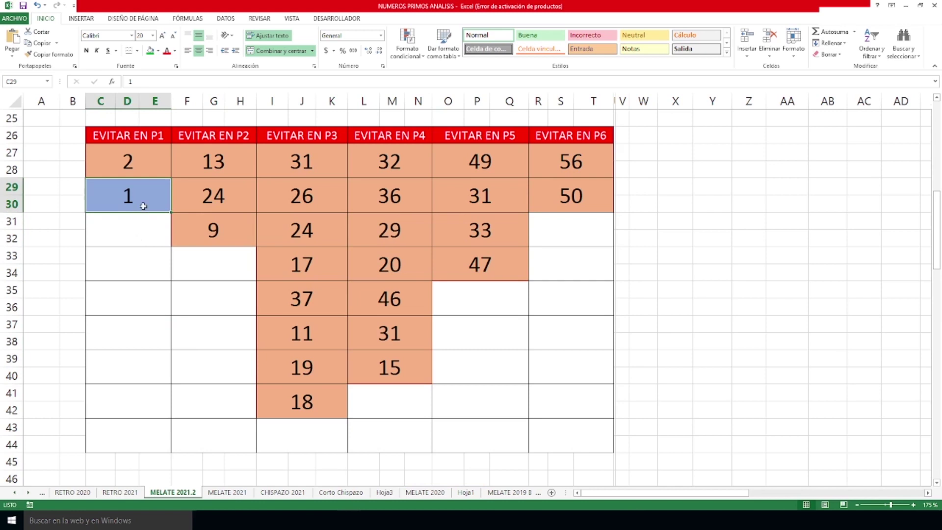
{"action": "scroll", "coordinate": [142, 231], "scroll_direction": "down", "scroll_amount": 5}
{"action": "left_click", "coordinate": [188, 284]}
{"action": "scroll", "coordinate": [309, 322], "scroll_direction": "down", "scroll_amount": 2}
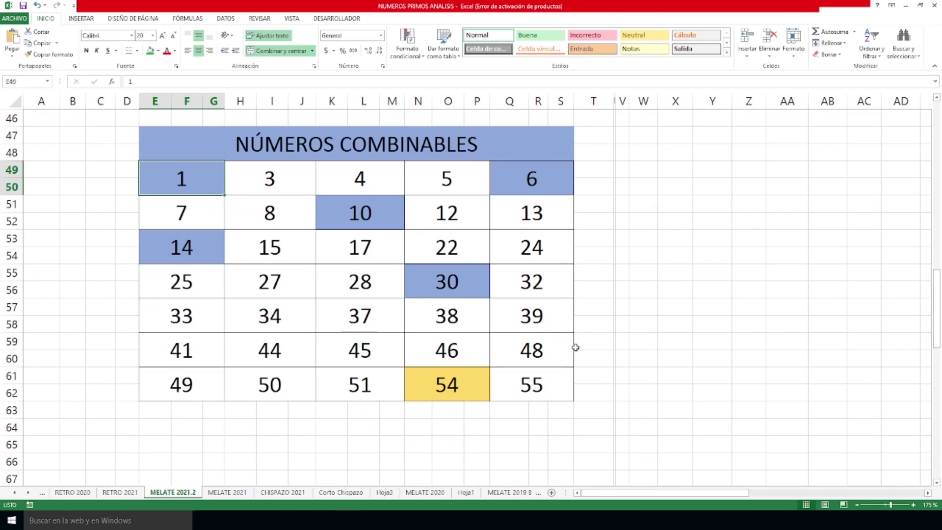
Return to the beginning of the analysis sheet, then minimize this workbook to bring up NUMEROS PRIMOS PRONOSTICO
{"action": "scroll", "coordinate": [545, 350], "scroll_direction": "up", "scroll_amount": 13}
{"action": "scroll", "coordinate": [543, 350], "scroll_direction": "up", "scroll_amount": 2}
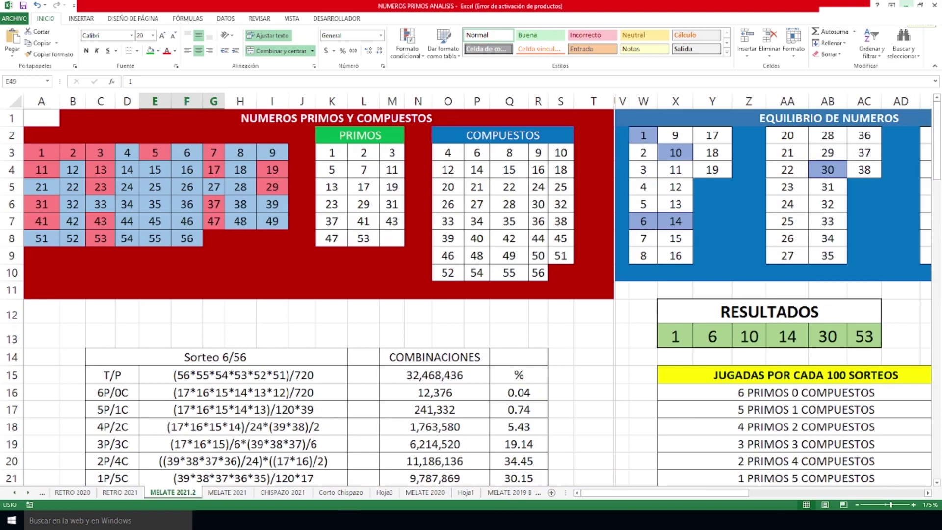
{"action": "left_click", "coordinate": [906, 6]}
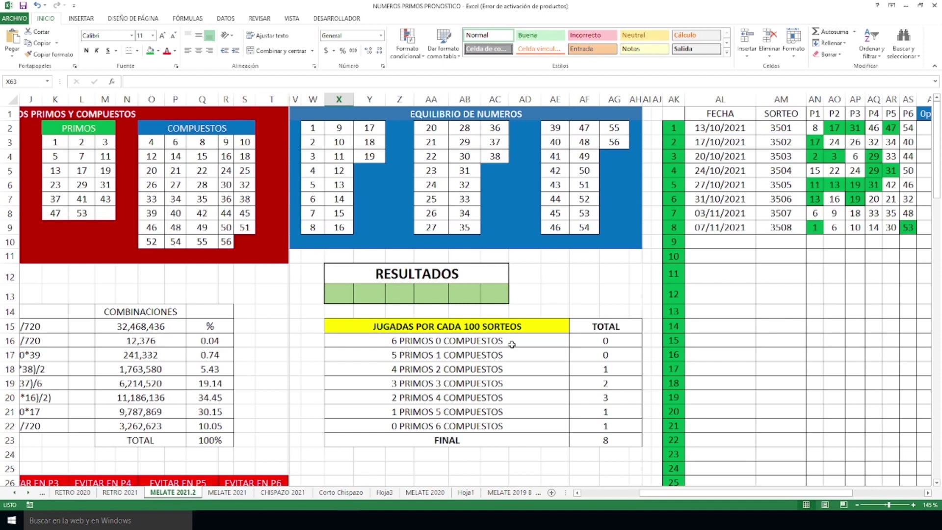
Check the green-highlighted primes 1 and 53 of draw 3508 against the 2 PRIMOS 4 COMPUESTOS row of the JUGADAS POR CADA 100 SORTEOS table
{"action": "left_click_drag", "start_coordinate": [740, 496], "coordinate": [825, 496]}
{"action": "left_click", "coordinate": [547, 227]}
{"action": "left_click", "coordinate": [641, 229]}
{"action": "left_click_drag", "start_coordinate": [775, 495], "coordinate": [696, 495]}
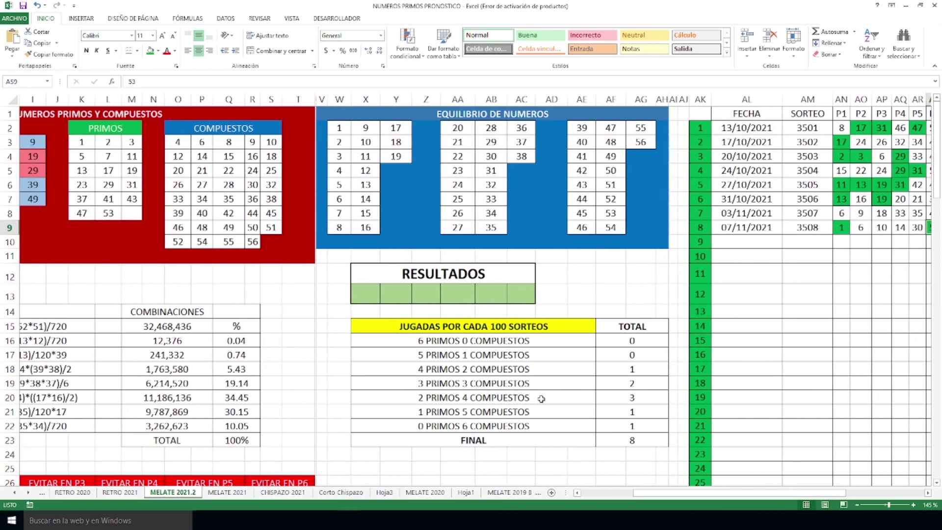
{"action": "left_click_drag", "start_coordinate": [546, 400], "coordinate": [632, 397]}
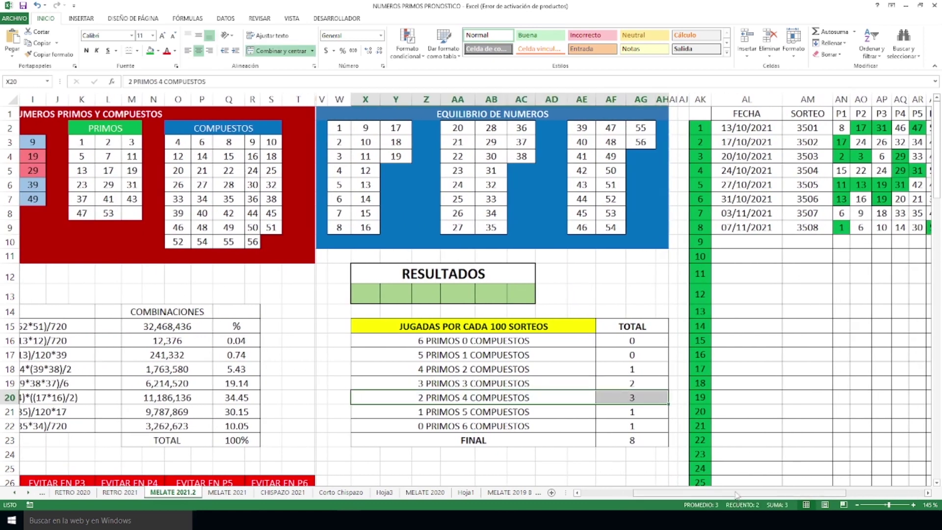
Compare the totals of the 3 PRIMOS 3 COMPUESTOS, 2 PRIMOS 4 COMPUESTOS and 1 PRIMOS 5 COMPUESTOS rows with their percentages in the combinations table
{"action": "left_click_drag", "start_coordinate": [736, 495], "coordinate": [808, 495]}
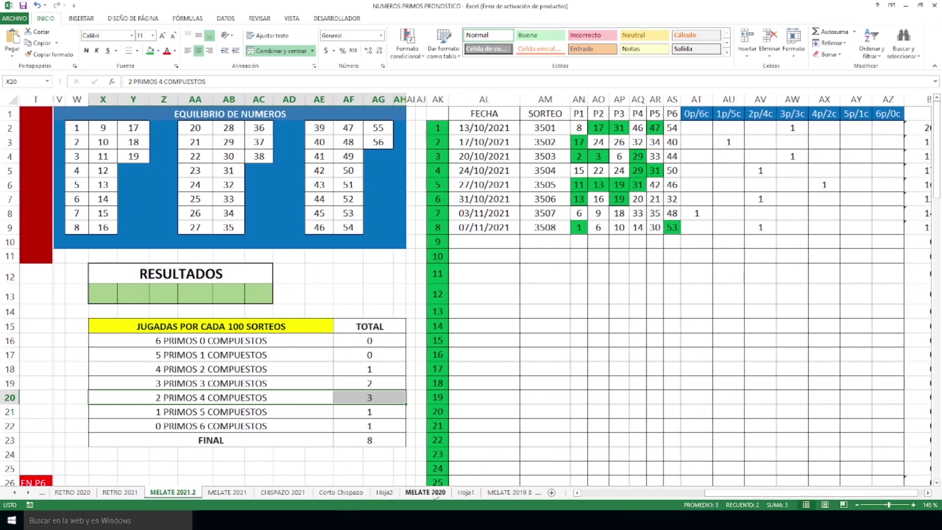
{"action": "left_click", "coordinate": [191, 413]}
{"action": "left_click_drag", "start_coordinate": [191, 413], "coordinate": [369, 383]}
{"action": "left_click_drag", "start_coordinate": [735, 493], "coordinate": [663, 493]}
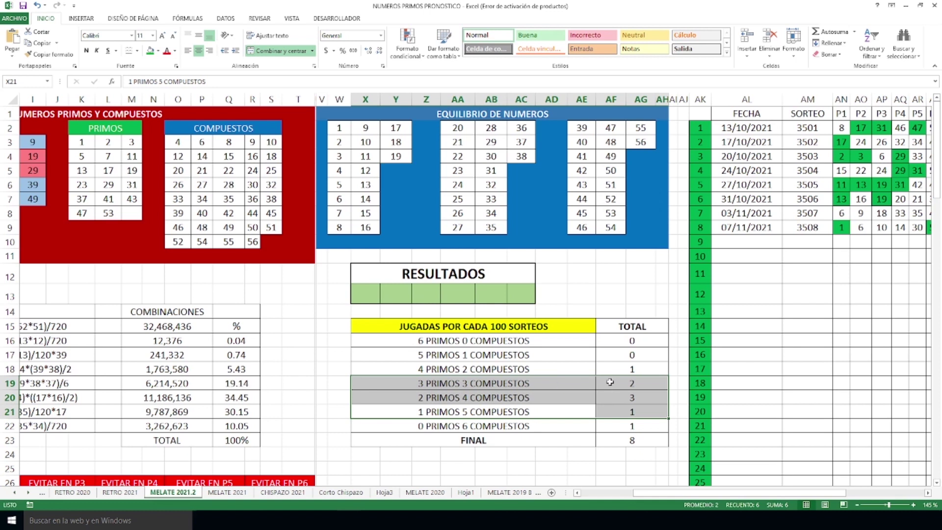
{"action": "left_click_drag", "start_coordinate": [225, 383], "coordinate": [628, 412]}
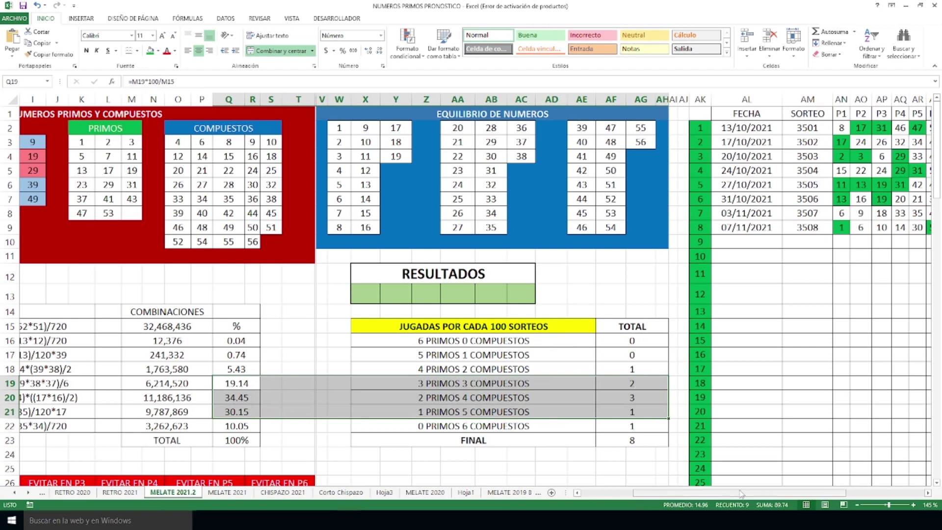
{"action": "left_click_drag", "start_coordinate": [741, 493], "coordinate": [689, 493]}
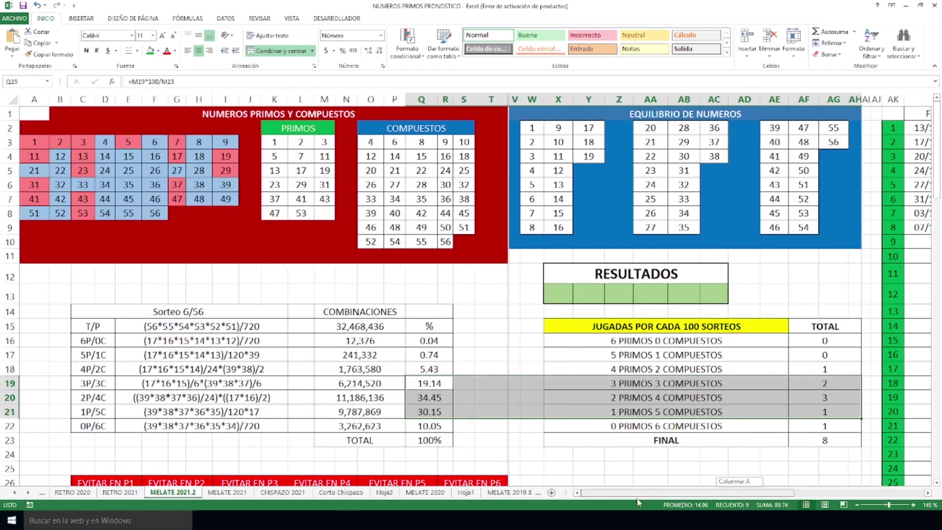
Go through the numbers 2 and 1 under EVITAR EN P1 and 13, 24 and 9 under EVITAR EN P2
{"action": "scroll", "coordinate": [432, 264], "scroll_direction": "down", "scroll_amount": 4}
{"action": "scroll", "coordinate": [433, 263], "scroll_direction": "down", "scroll_amount": 3}
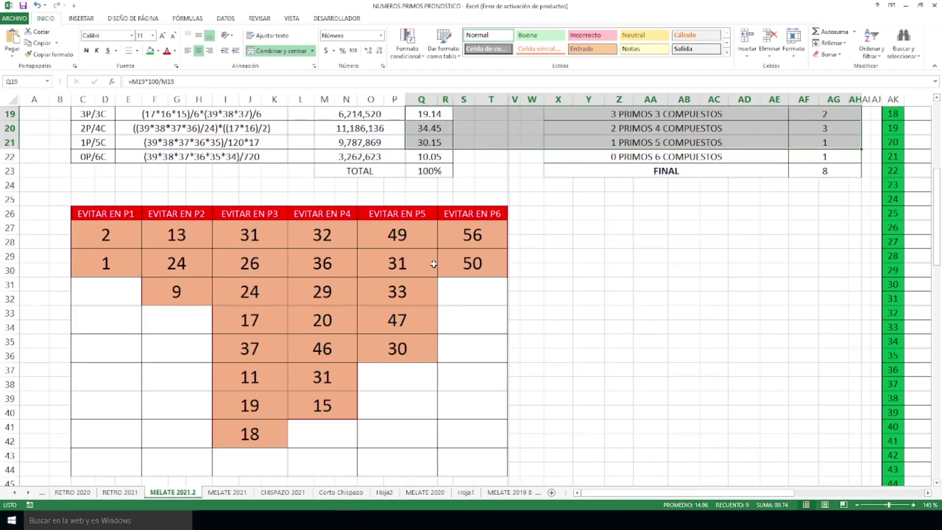
{"action": "scroll", "coordinate": [434, 264], "scroll_direction": "up", "scroll_amount": 2}
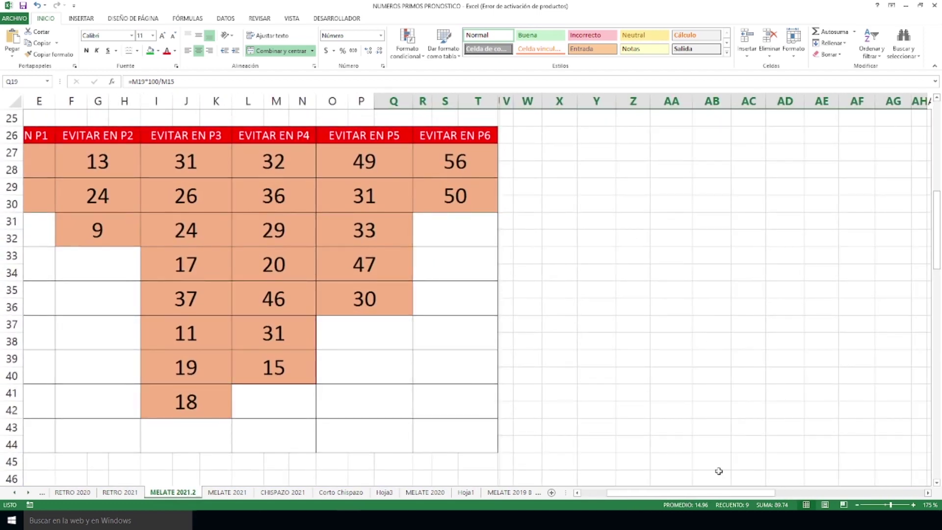
{"action": "left_click_drag", "start_coordinate": [698, 495], "coordinate": [625, 499]}
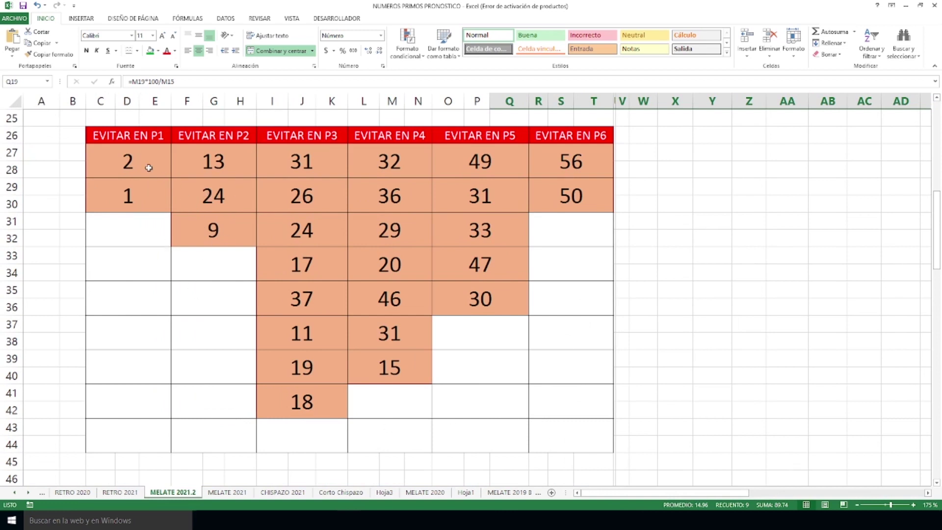
{"action": "left_click", "coordinate": [146, 165]}
{"action": "left_click", "coordinate": [133, 194]}
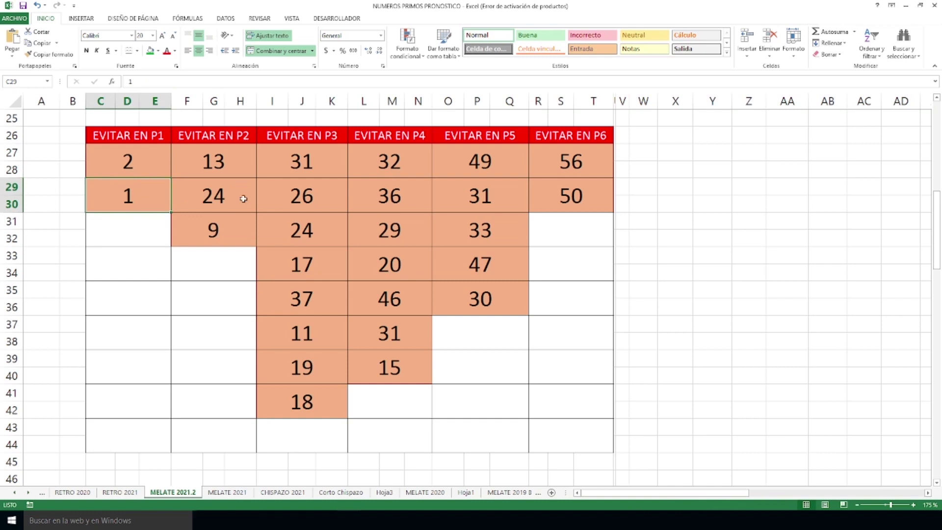
{"action": "left_click", "coordinate": [217, 164]}
{"action": "left_click", "coordinate": [216, 199]}
{"action": "left_click", "coordinate": [214, 236]}
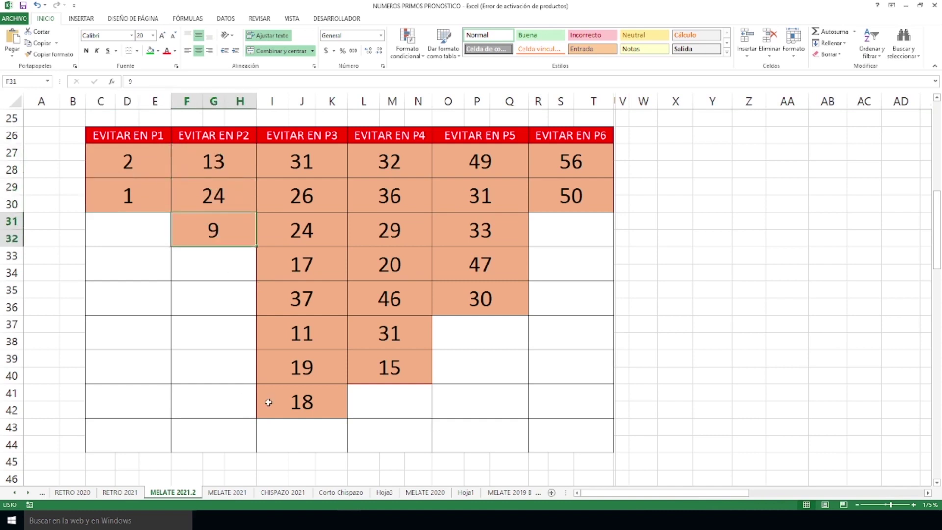
Go through the eight numbers under EVITAR EN P3, from 31 down to 18
{"action": "left_click", "coordinate": [326, 164]}
{"action": "left_click", "coordinate": [313, 200]}
{"action": "left_click", "coordinate": [307, 232]}
{"action": "left_click", "coordinate": [308, 266]}
{"action": "left_click", "coordinate": [305, 299]}
{"action": "left_click", "coordinate": [304, 331]}
{"action": "left_click", "coordinate": [305, 368]}
{"action": "left_click", "coordinate": [305, 397]}
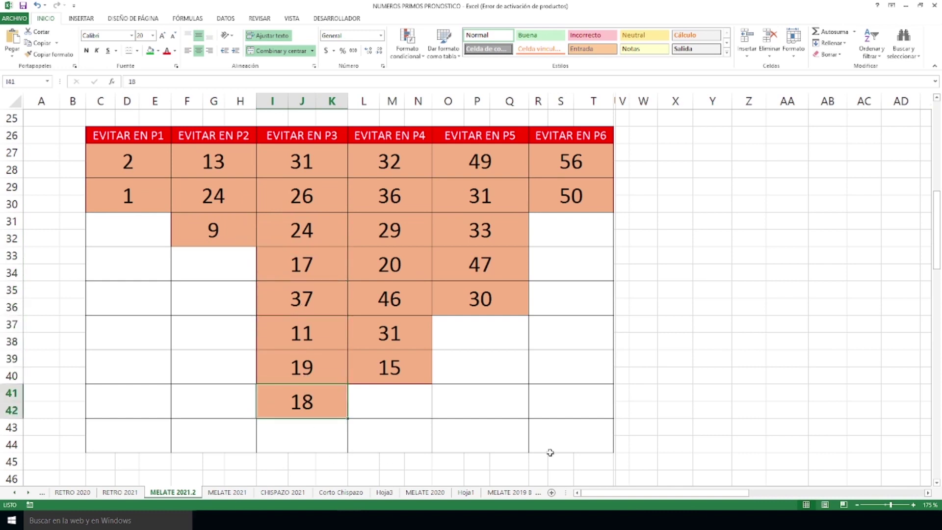
Go through the seven numbers under EVITAR EN P4, from 32 down to 15
{"action": "left_click", "coordinate": [377, 162]}
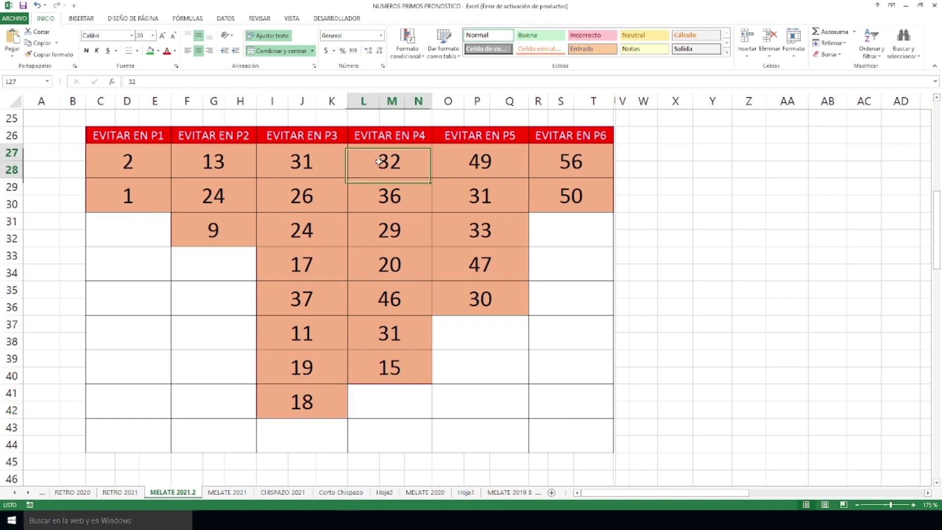
{"action": "left_click", "coordinate": [412, 196]}
{"action": "left_click", "coordinate": [408, 236]}
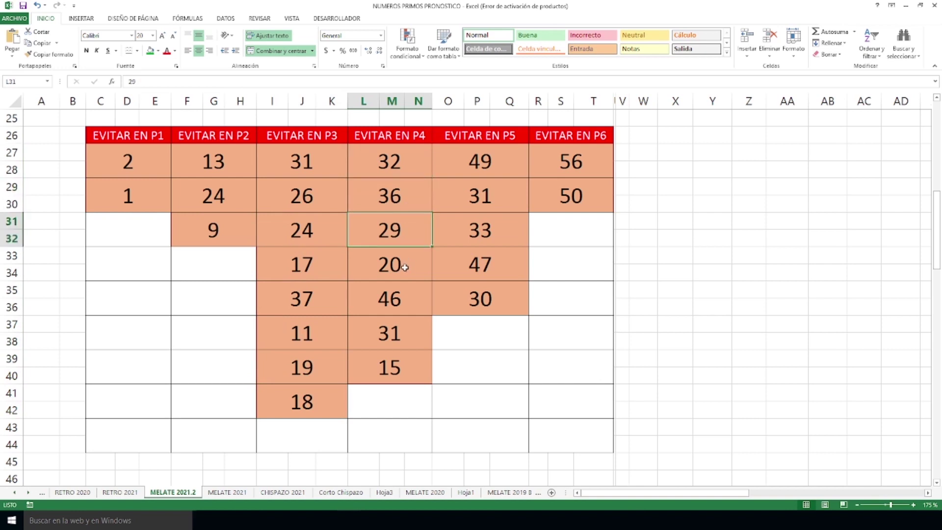
{"action": "left_click", "coordinate": [403, 265]}
{"action": "left_click", "coordinate": [399, 299]}
{"action": "left_click", "coordinate": [399, 337]}
{"action": "left_click", "coordinate": [398, 373]}
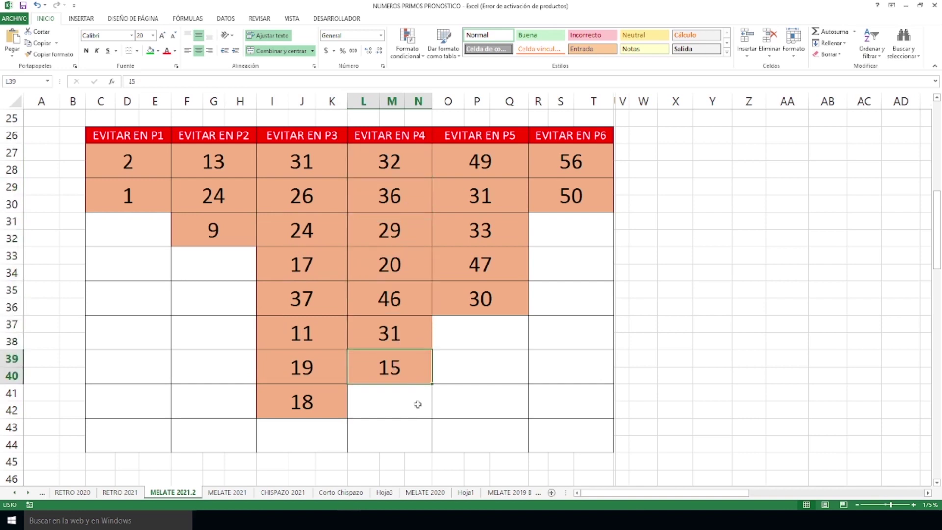
Go through the numbers 49, 31, 33, 47 and 30 under EVITAR EN P5 and 56 and 50 under EVITAR EN P6
{"action": "left_click", "coordinate": [502, 162]}
{"action": "left_click", "coordinate": [493, 186]}
{"action": "left_click", "coordinate": [485, 230]}
{"action": "left_click", "coordinate": [492, 269]}
{"action": "left_click", "coordinate": [497, 298]}
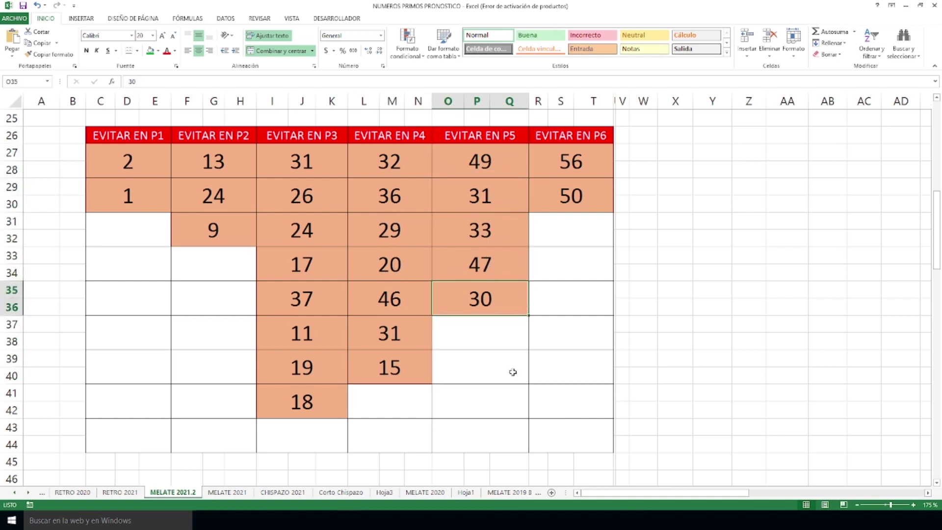
{"action": "left_click", "coordinate": [592, 175]}
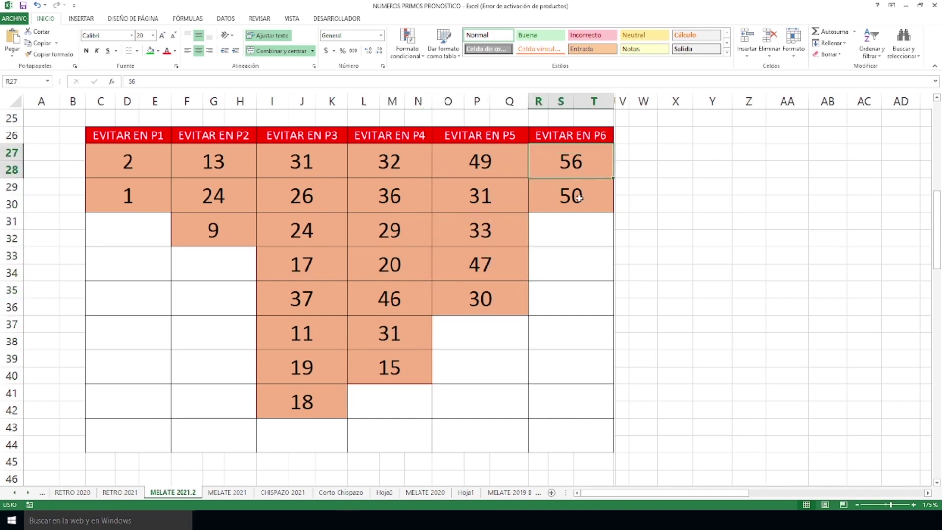
{"action": "left_click", "coordinate": [579, 196]}
Examine the enlarged NÚMEROS COMBINABLES table, including its green-highlighted numbers
{"action": "scroll", "coordinate": [410, 322], "scroll_direction": "down", "scroll_amount": 6}
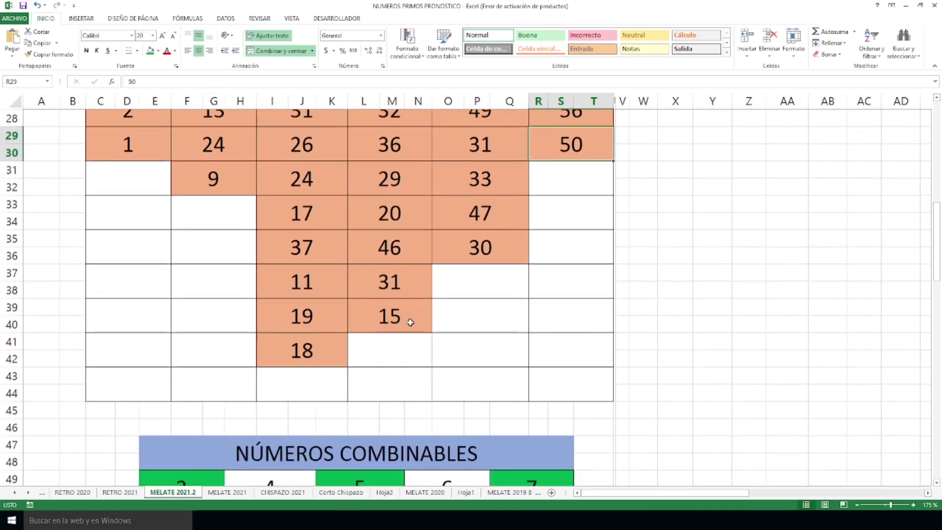
{"action": "scroll", "coordinate": [410, 321], "scroll_direction": "down", "scroll_amount": 1}
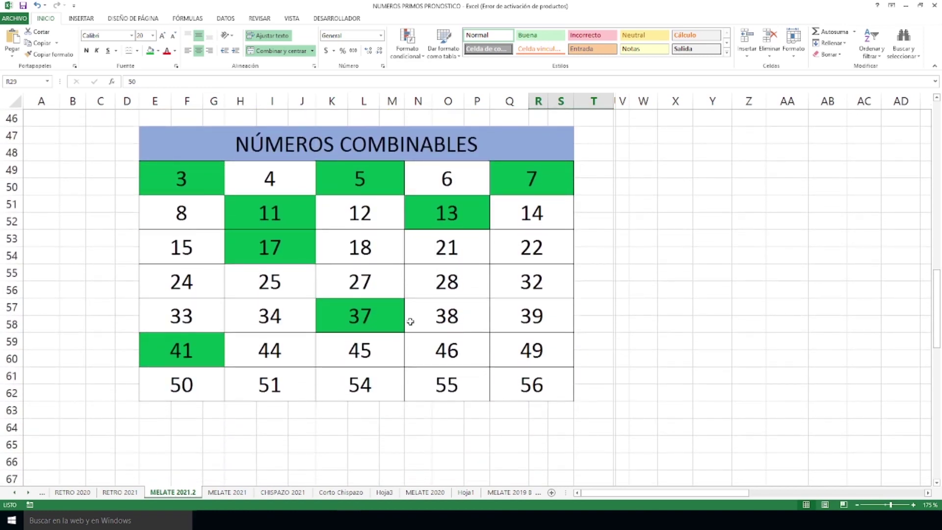
{"action": "scroll", "coordinate": [410, 322], "scroll_direction": "up", "scroll_amount": 3, "text": "ctrl"}
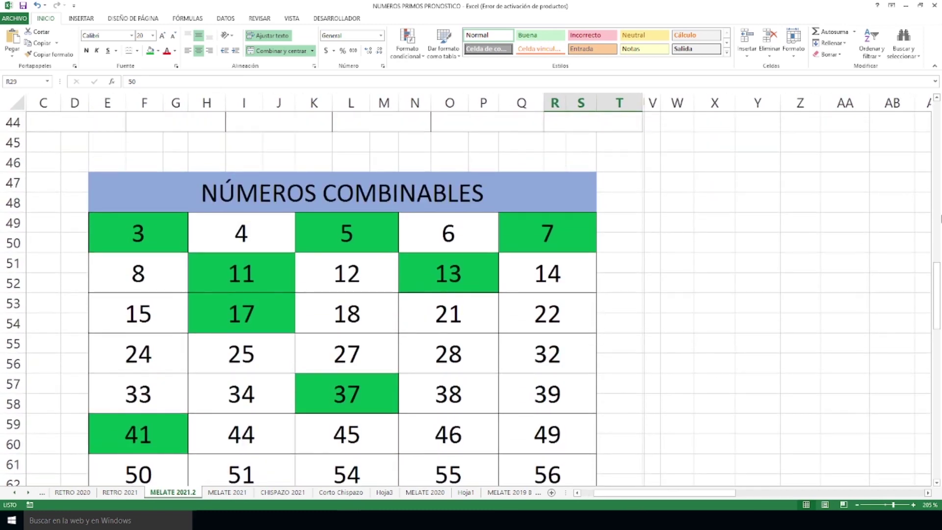
{"action": "left_click_drag", "start_coordinate": [937, 271], "coordinate": [938, 279]}
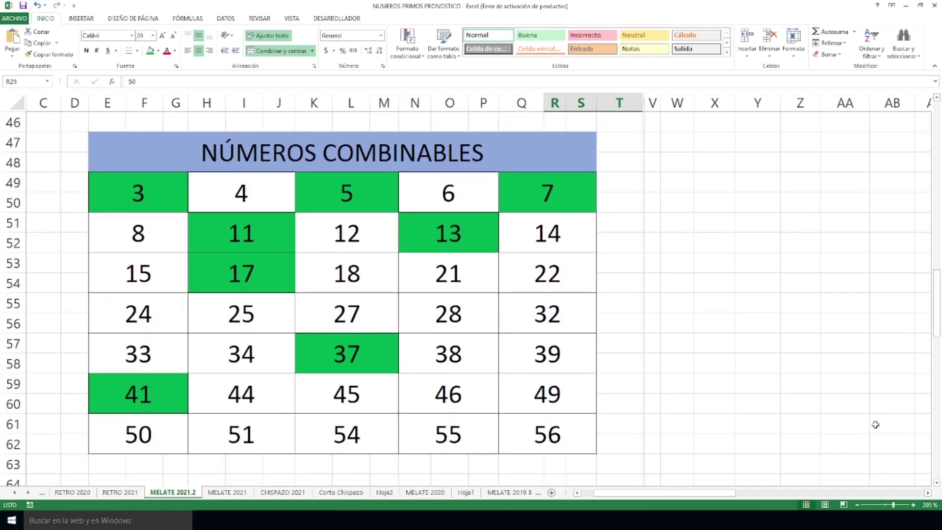
{"action": "left_click_drag", "start_coordinate": [653, 492], "coordinate": [640, 492]}
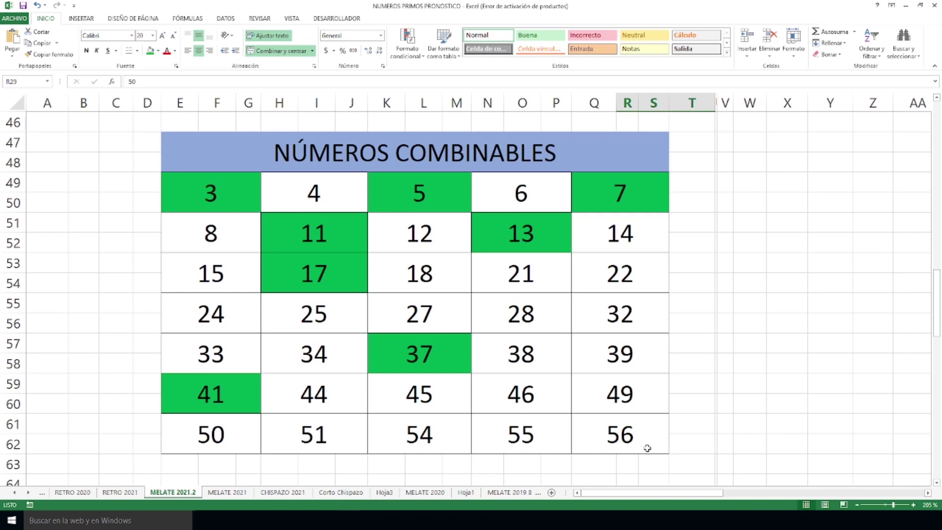
Return to the NUMEROS PRIMOS Y COMPUESTOS table at the beginning of the MELATE 2021.2 sheet
{"action": "scroll", "coordinate": [637, 384], "scroll_direction": "up", "scroll_amount": 6}
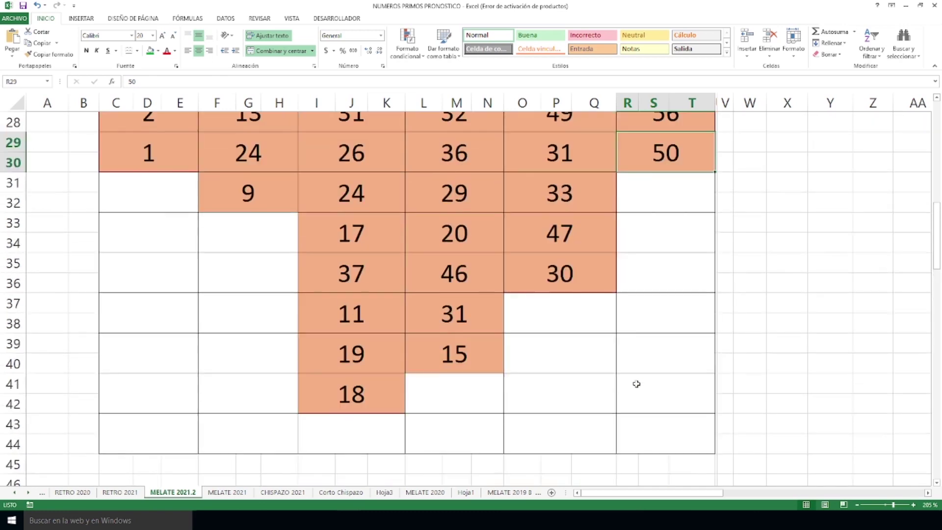
{"action": "scroll", "coordinate": [636, 384], "scroll_direction": "up", "scroll_amount": 9}
{"action": "mouse_move", "coordinate": [703, 492]}
{"action": "left_mouse_down"}
{"action": "mouse_move", "coordinate": [812, 492]}
{"action": "mouse_move", "coordinate": [685, 492]}
{"action": "left_mouse_up"}
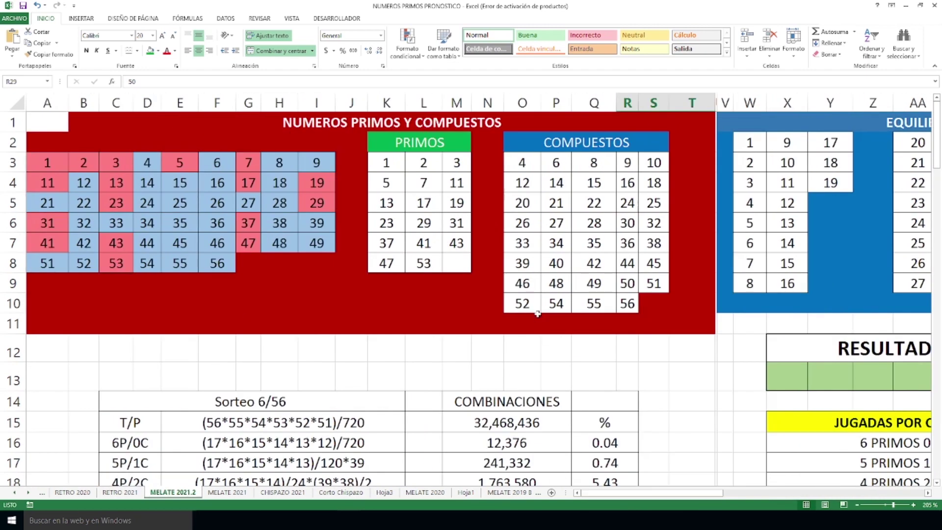